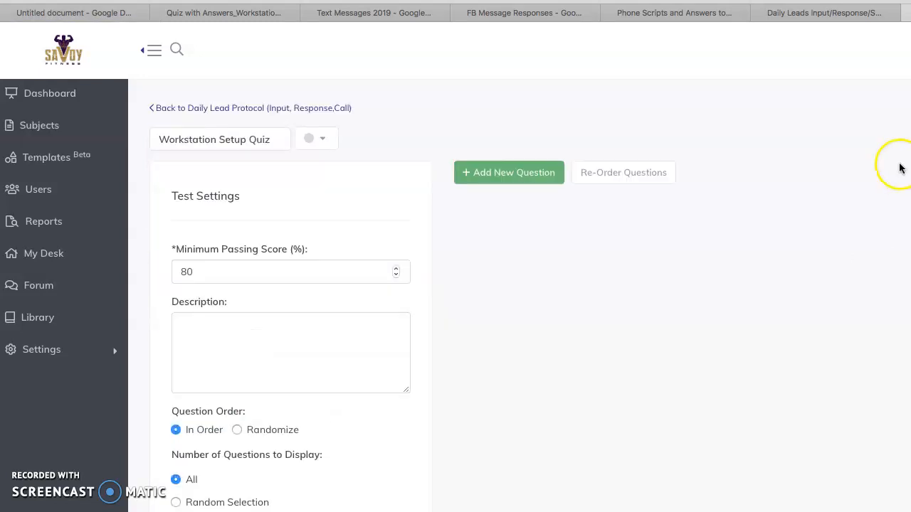
Switch to the Workstation SetUp quiz answers in Google Docs, place that tab beside the quiz editor's tab, and go to the start of QUIZ 1.
click(256, 15)
drag(256, 15, 856, 8)
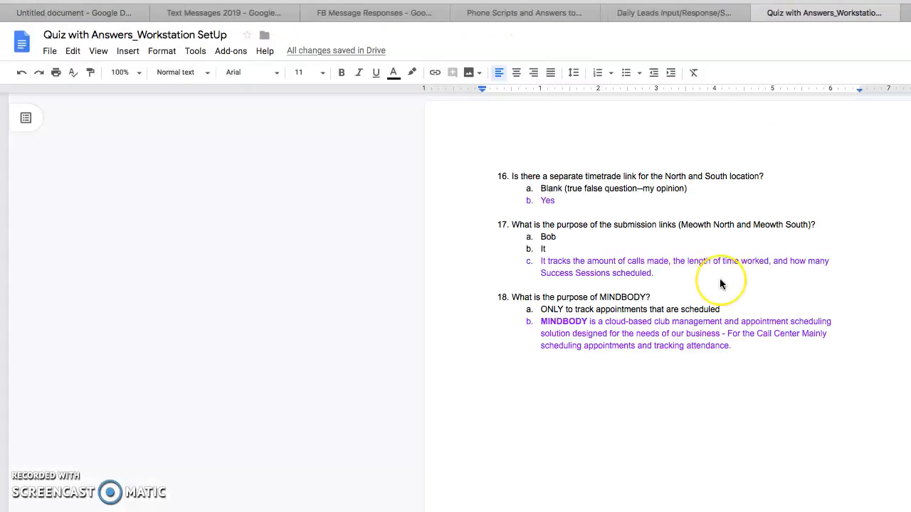
scroll(720, 278, up, 20)
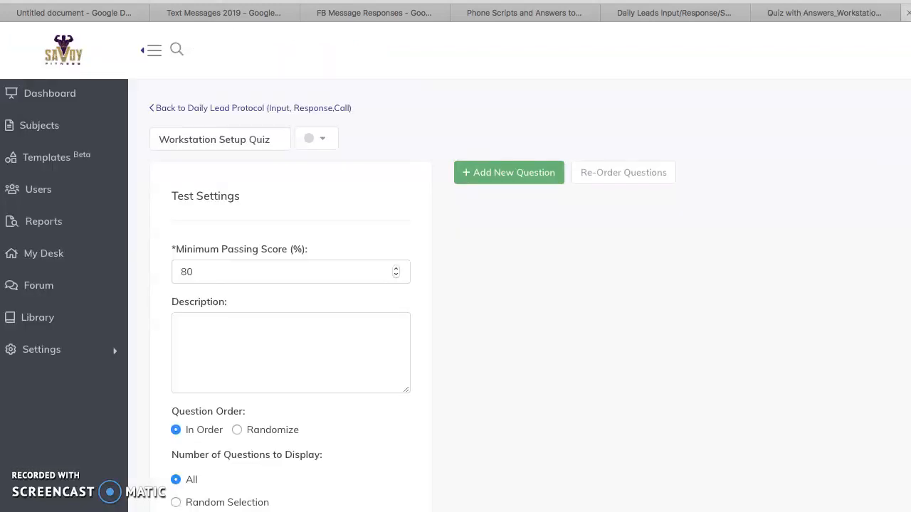
Return to Trainual and add a new question to the Workstation Setup Quiz.
click(859, 17)
click(887, 13)
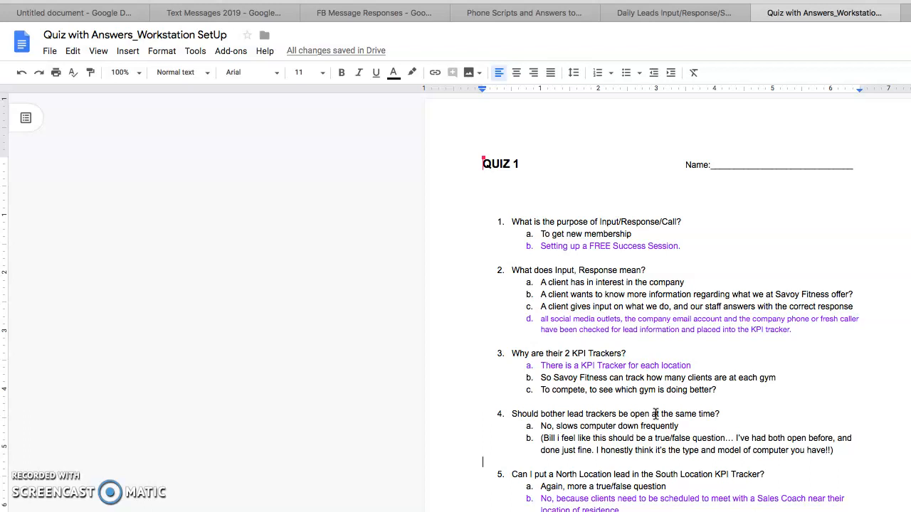
click(910, 13)
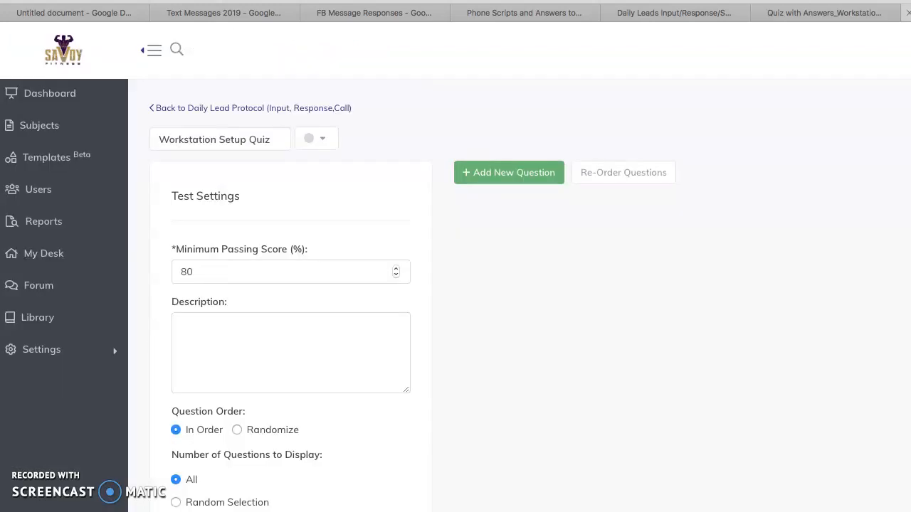
click(492, 178)
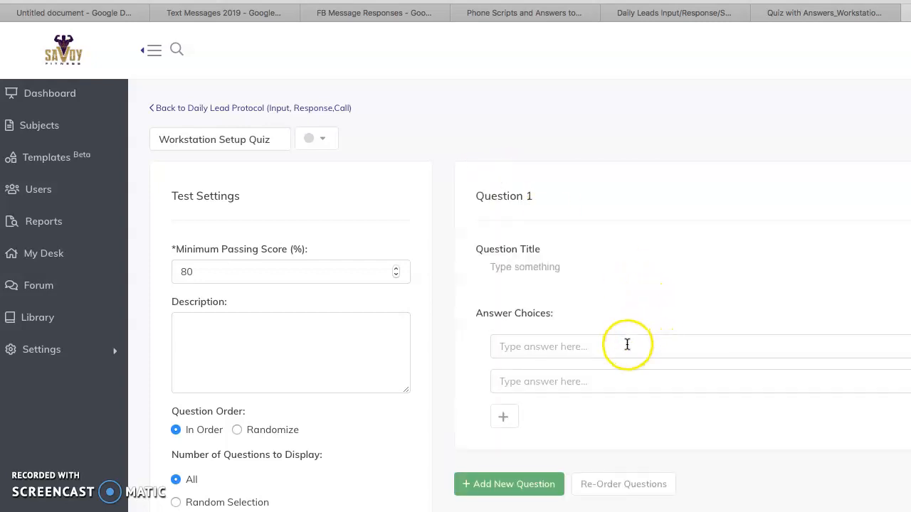
In the Google Docs quiz document, replace the word "Call" with "Schedule" in question 1.
click(853, 20)
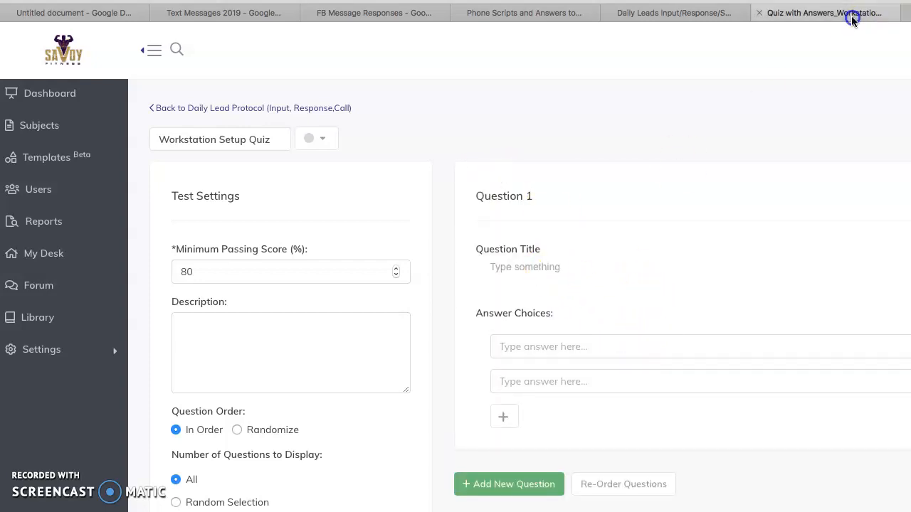
drag(693, 220, 662, 224)
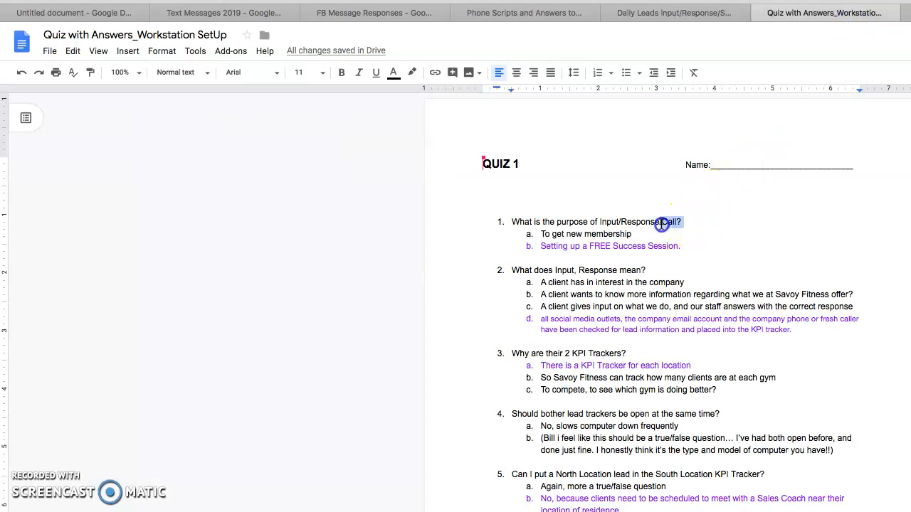
click(702, 287)
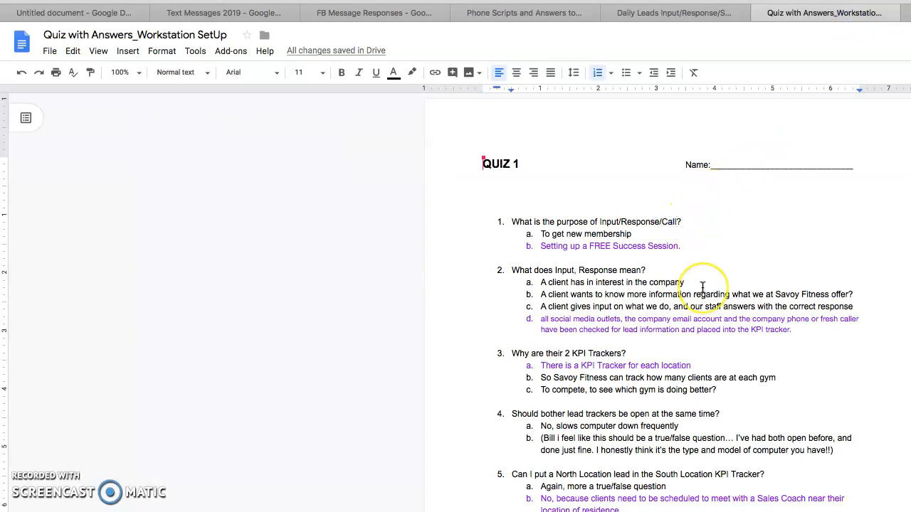
key(BackSpace)
key(BackSpace)
key(BackSpace)
key(BackSpace)
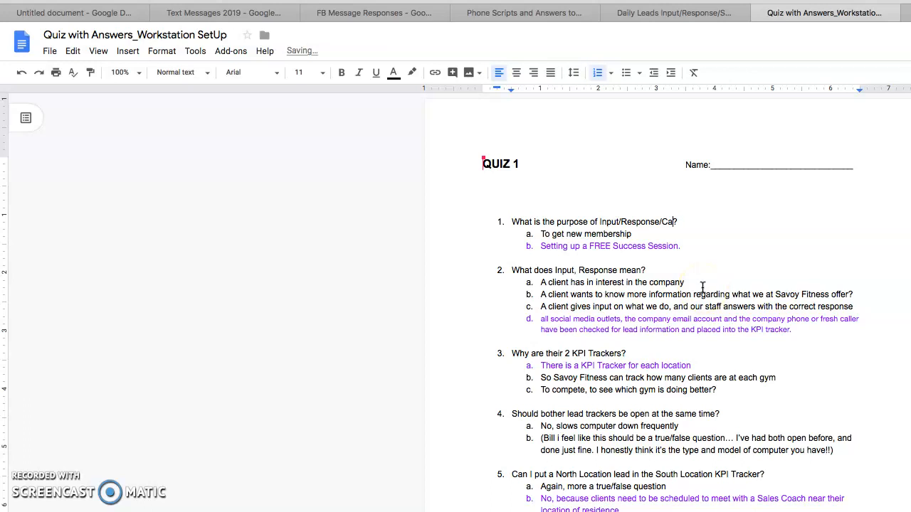
text(Schedule)
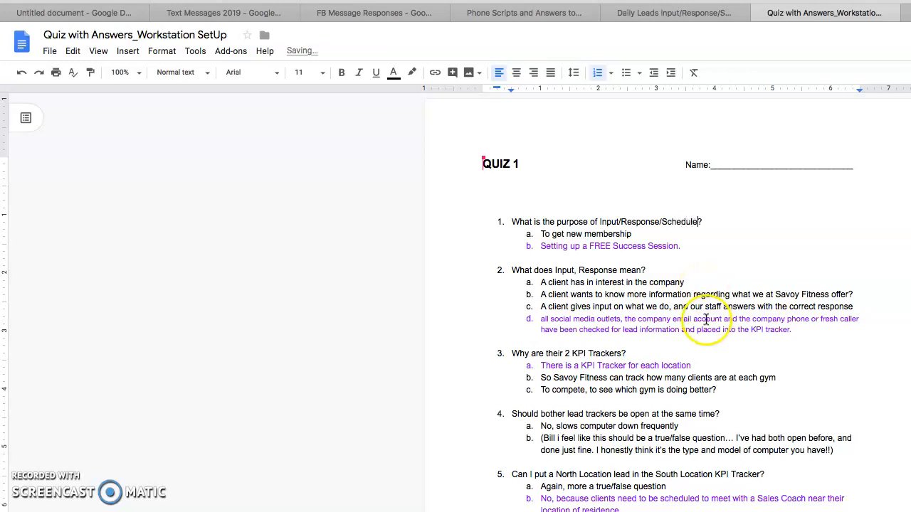
Copy "What is the purpose of Input/Response/Schedule?" into the title of Question 1 in Trainual, without a blank line above it.
triple_click(522, 218)
drag(522, 218, 506, 216)
key(ctrl+c)
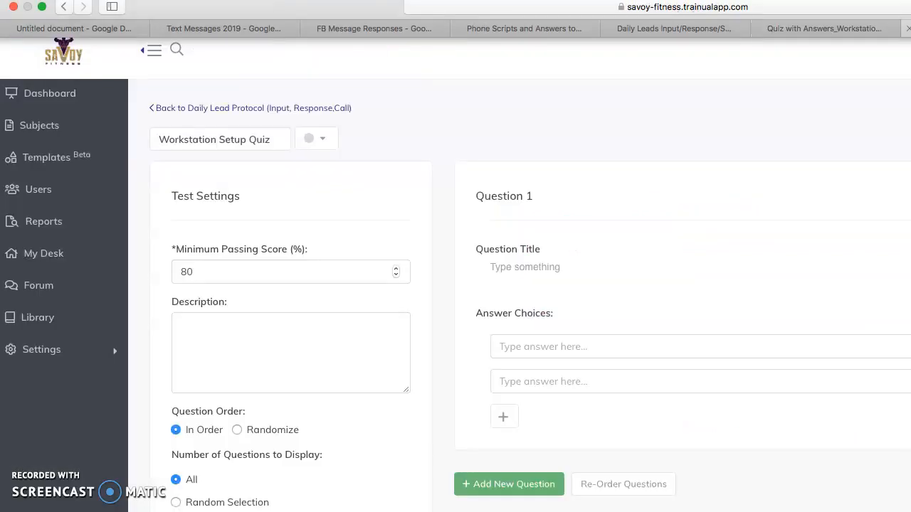
click(515, 268)
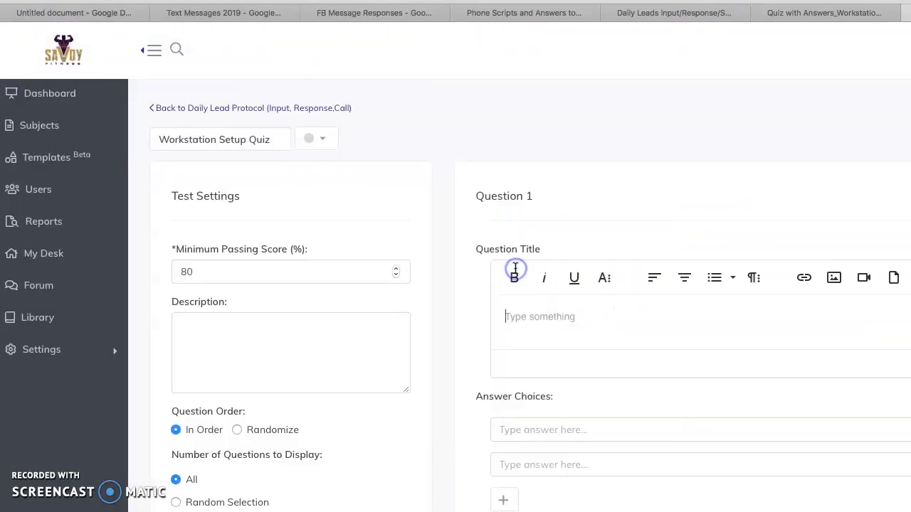
key(ctrl+v)
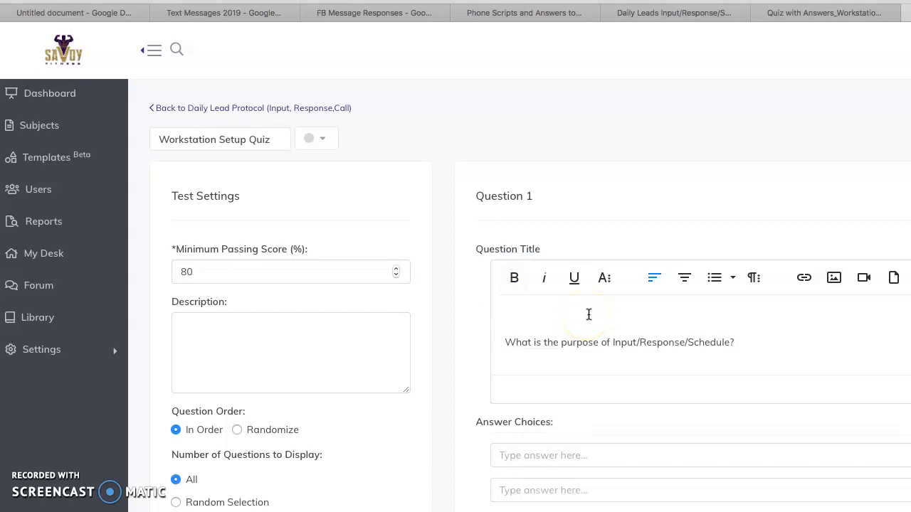
click(504, 342)
key(BackSpace)
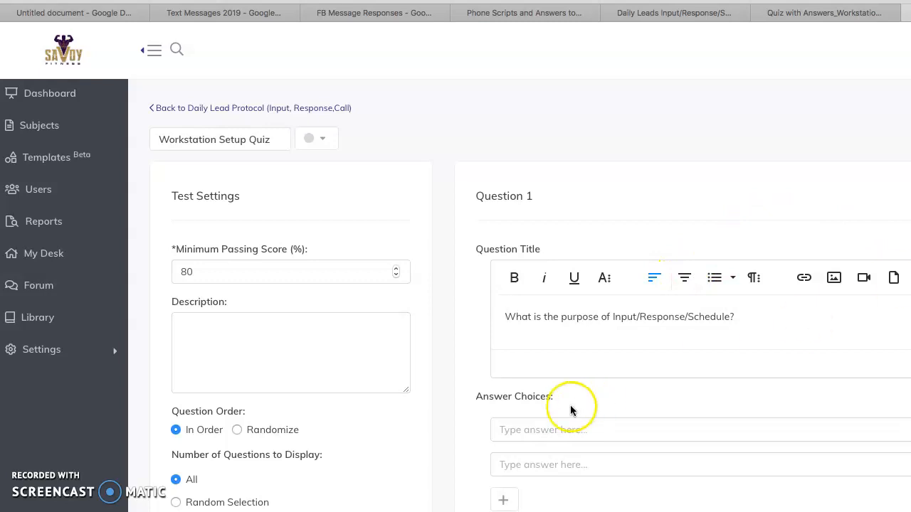
Copy question 1's purple answer from the Google Docs quiz into Trainual's second answer choice as "Setting up a FREE Success Session", without the final period.
click(855, 16)
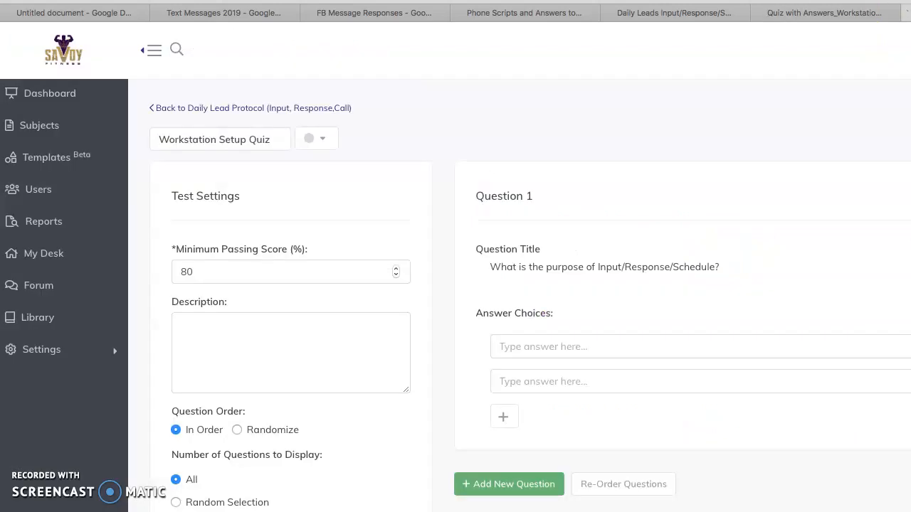
click(845, 17)
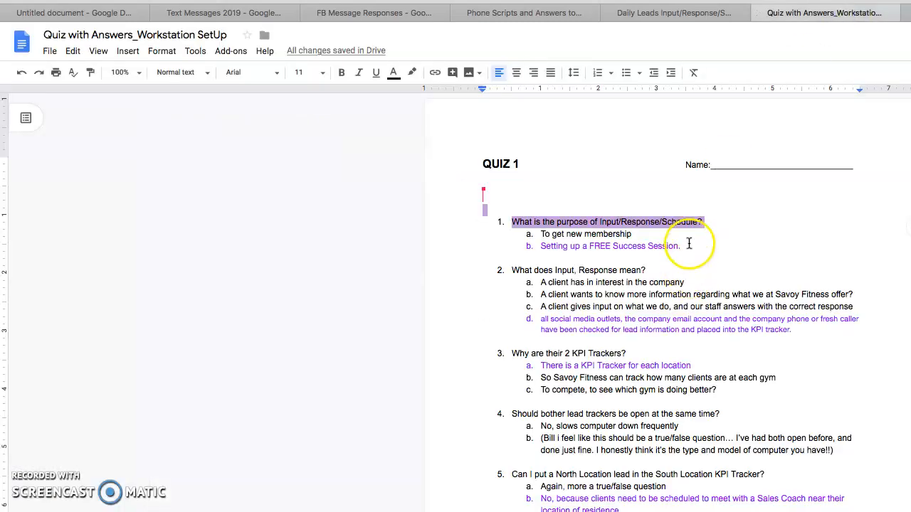
click(687, 246)
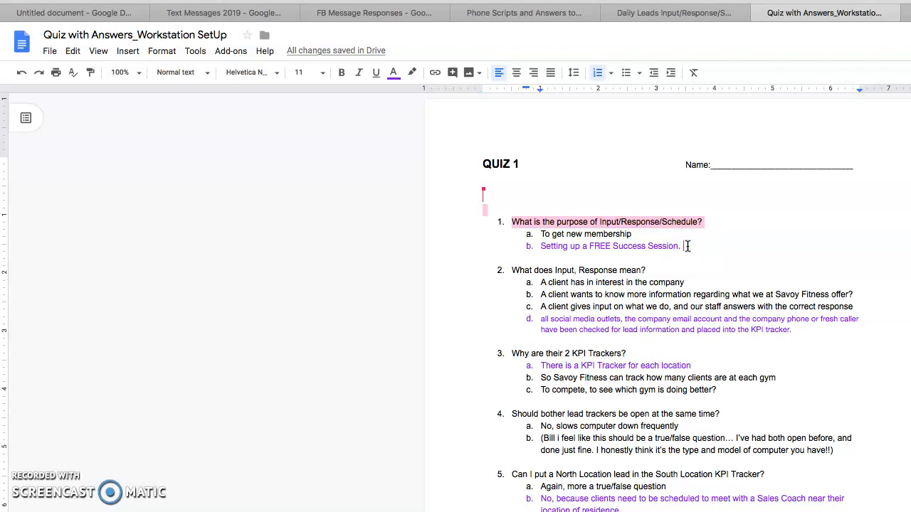
drag(688, 246, 541, 246)
key(ctrl+c)
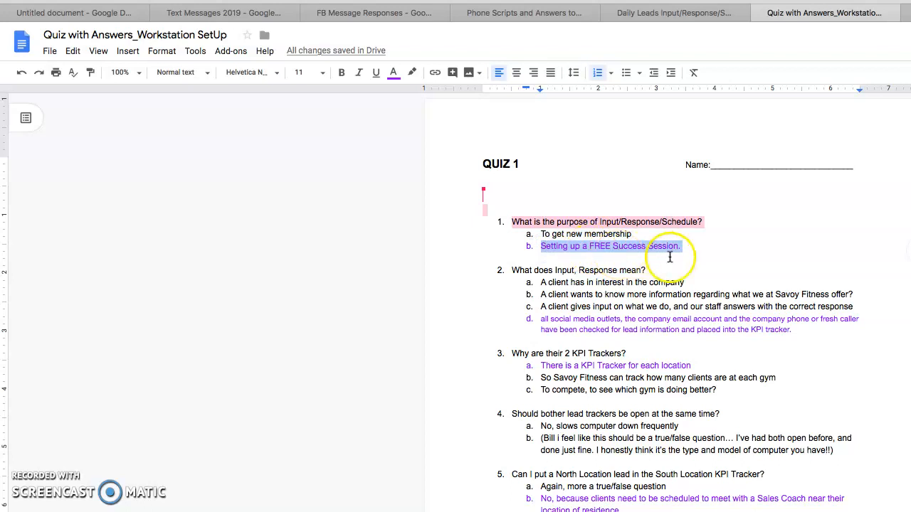
click(909, 12)
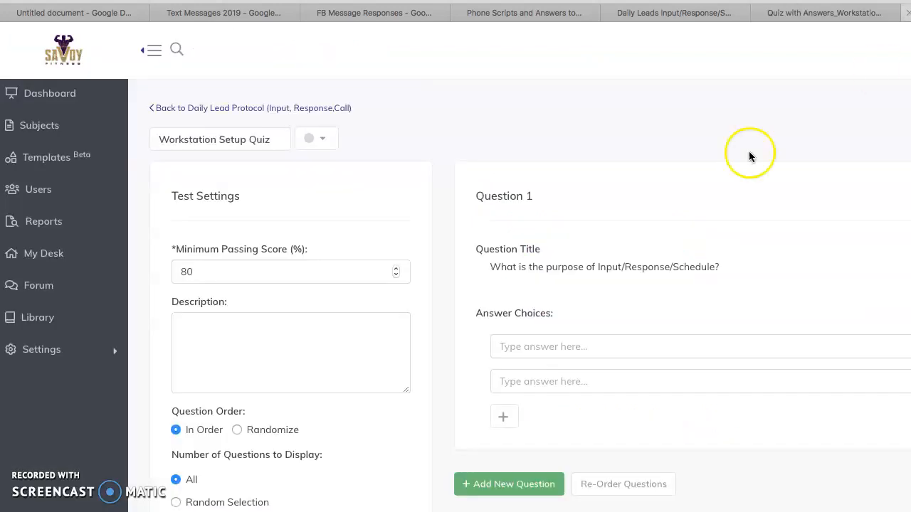
click(570, 382)
key(ctrl+v)
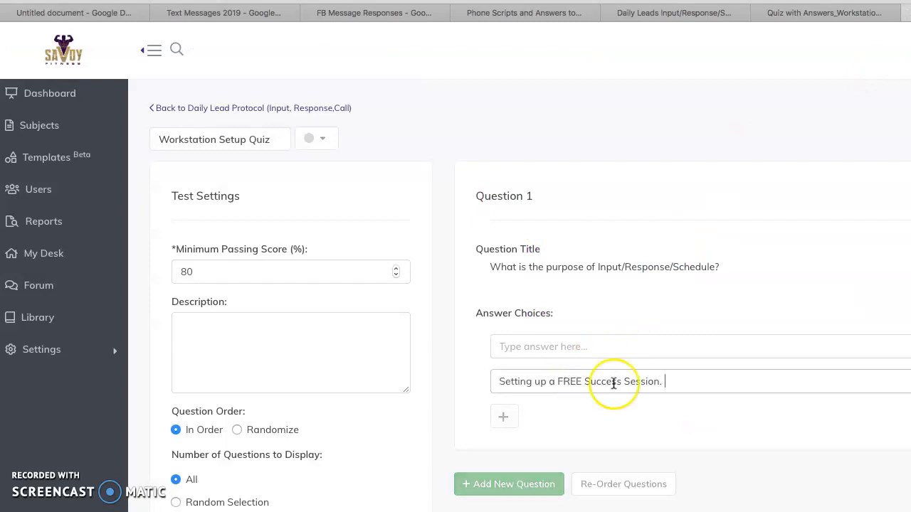
key(BackSpace)
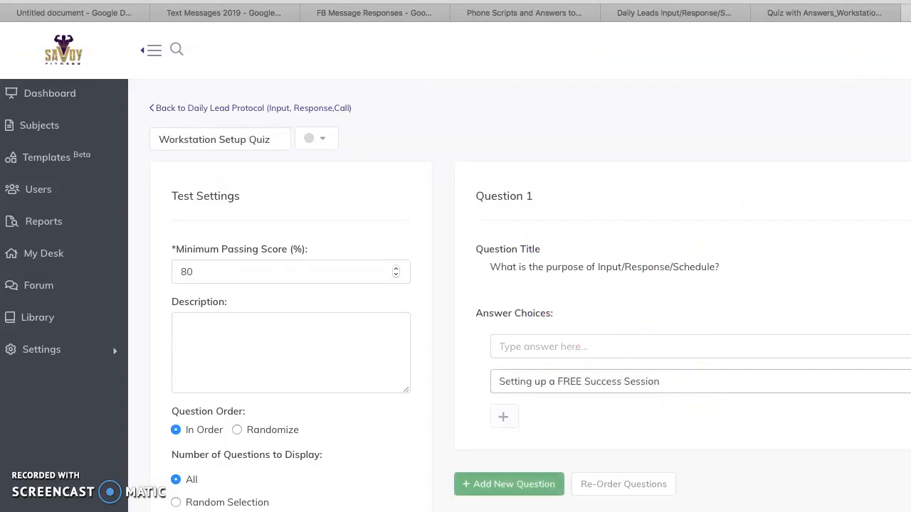
click(910, 381)
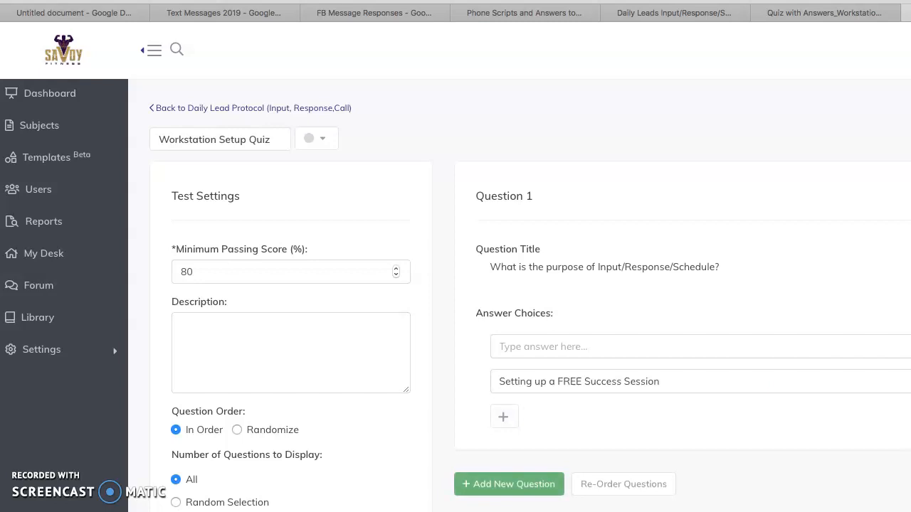
Add two more empty answer choices to Question 1.
click(504, 419)
click(505, 449)
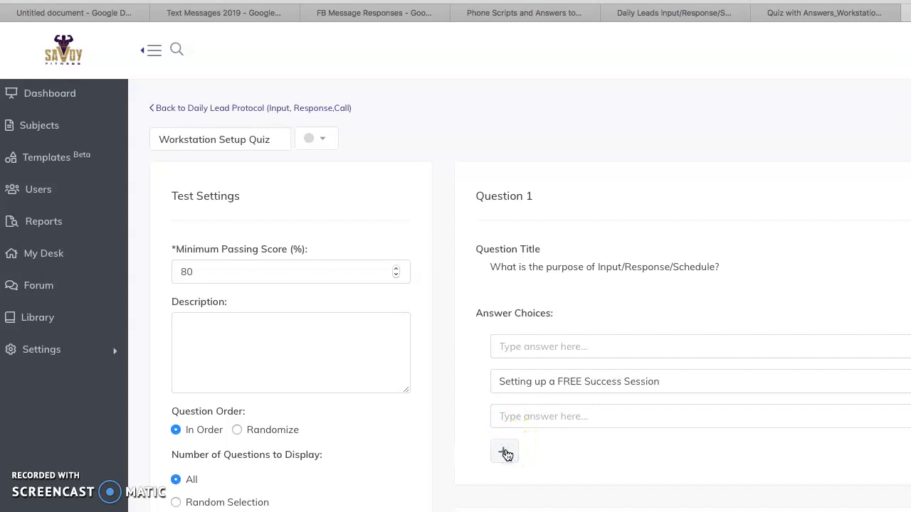
click(505, 453)
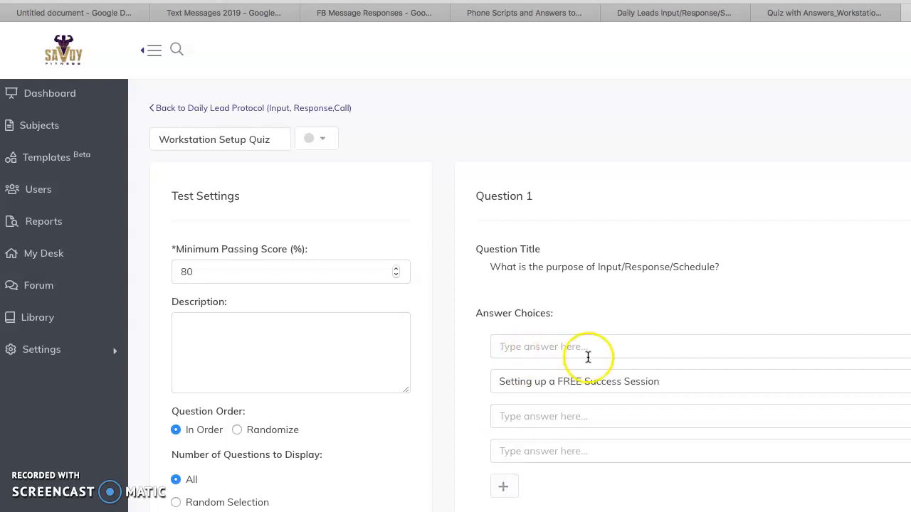
Copy "To get new membership" from the Google Docs quiz into the first answer choice of Question 1 in Trainual.
click(861, 25)
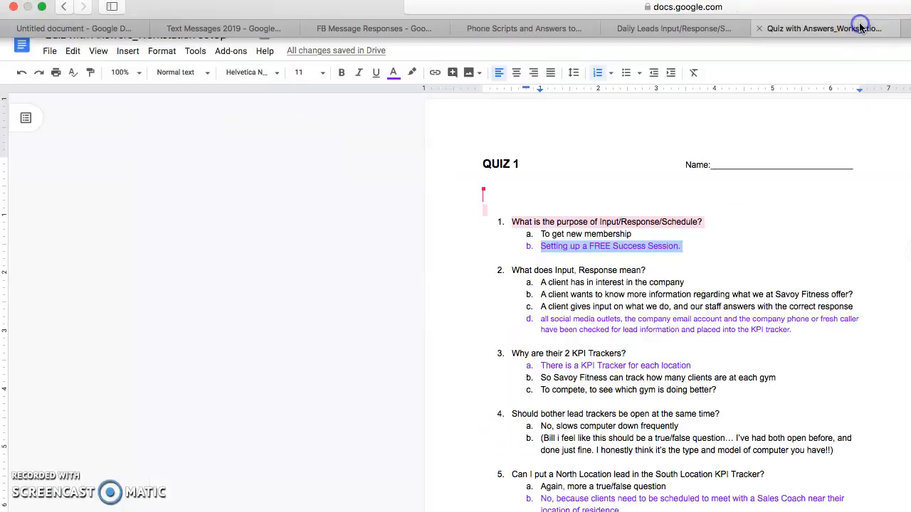
click(699, 247)
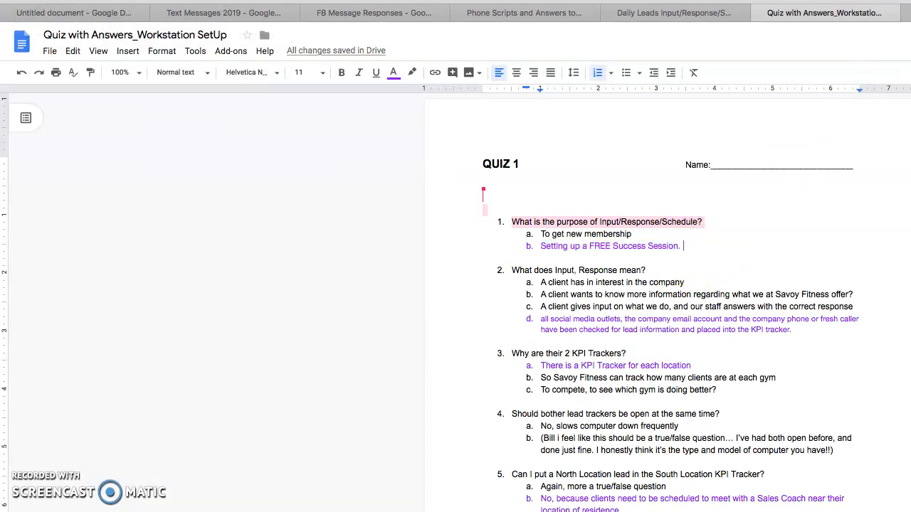
drag(632, 235, 542, 235)
key(super+c)
click(910, 28)
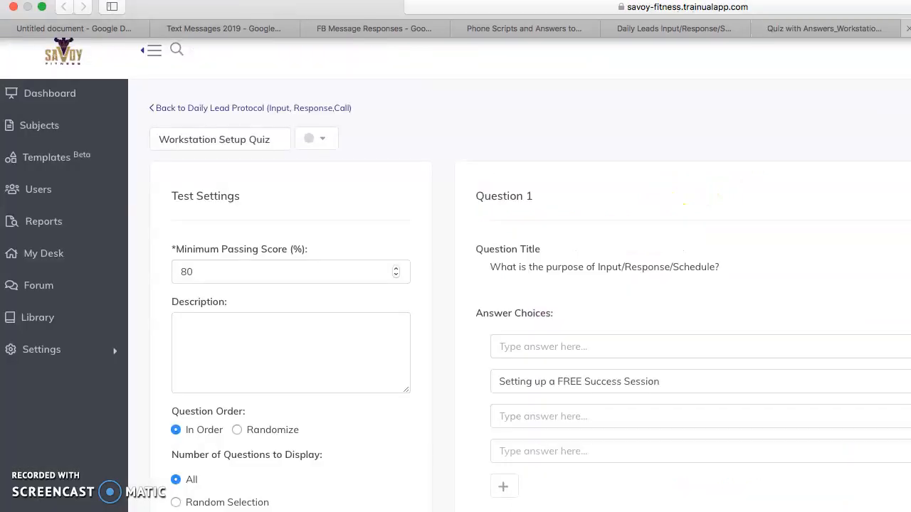
click(563, 346)
key(super+v)
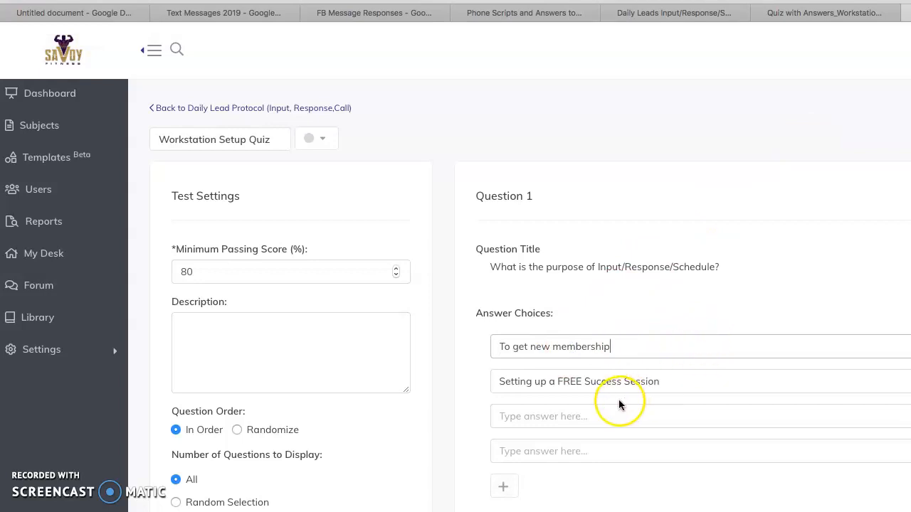
Enter "To book as many clients as possible" as the third answer choice of Question 1.
click(584, 417)
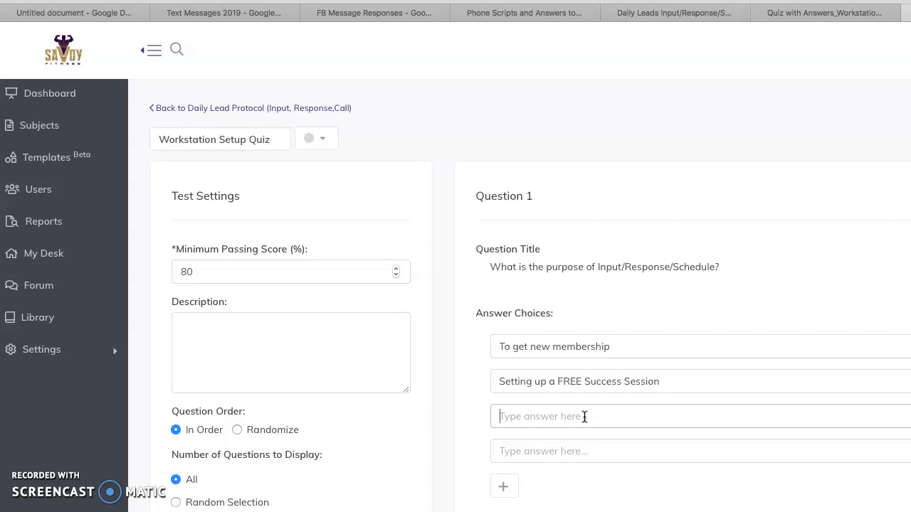
text(To)
text(book as mo)
key(BackSpace)
text(any clients as possible)
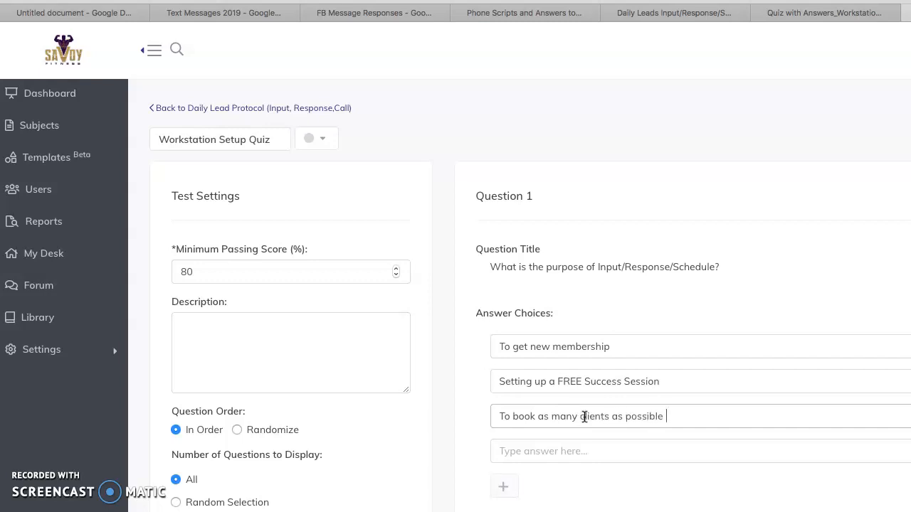
click(663, 381)
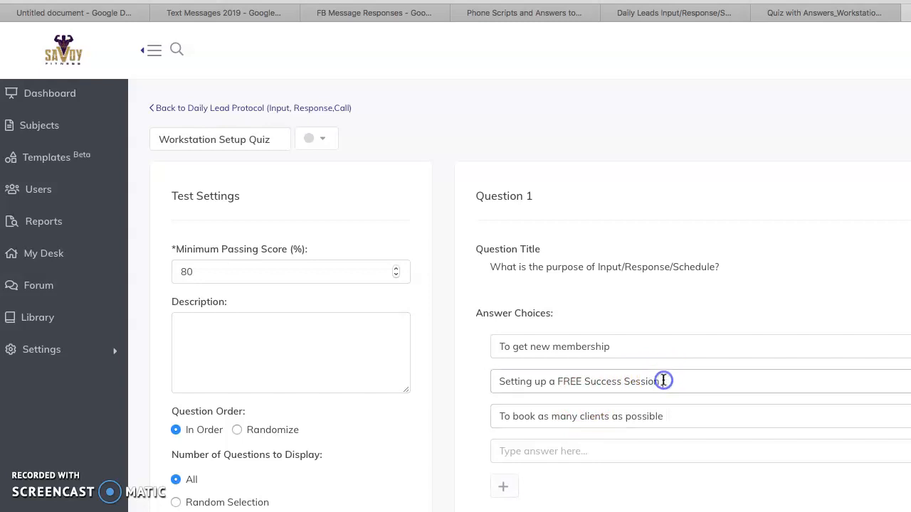
Enter "To input all leads so that we can train more clients" as the fourth answer choice of Question 1.
click(615, 452)
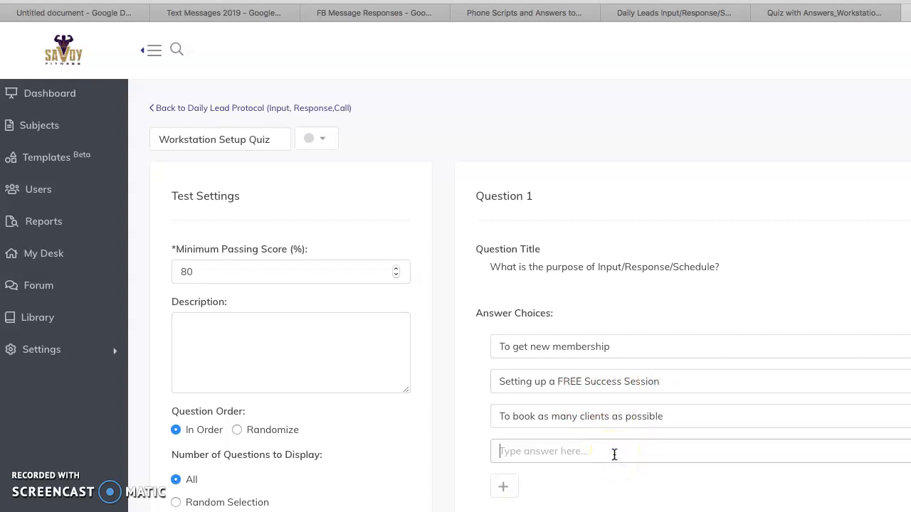
text(To in put all leads)
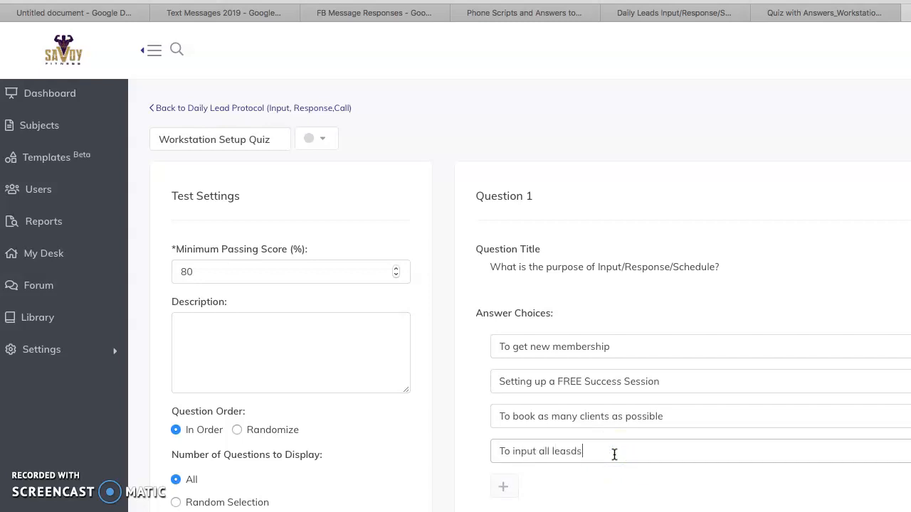
text( so that we can train more clients)
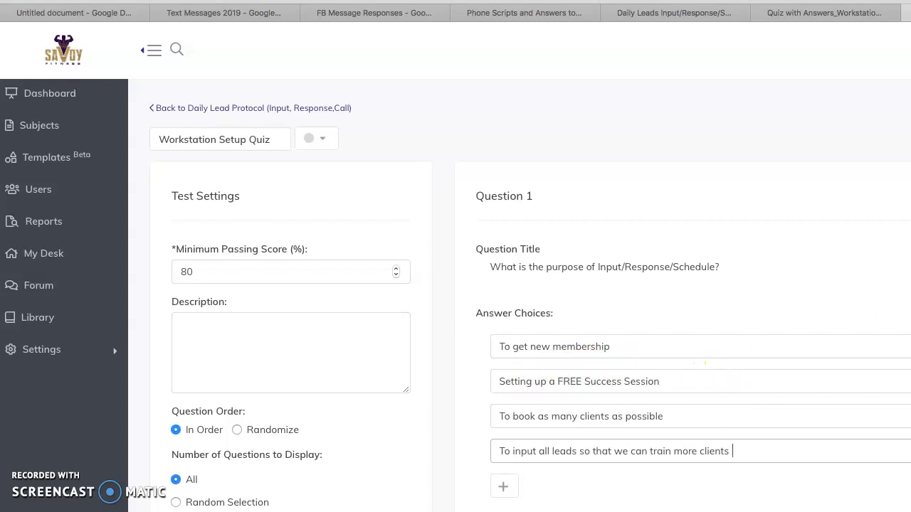
Review the title and four answer choices of Question 1 against the Google Docs quiz, and look over the blank Question 2.
scroll(840, 301, down, 5)
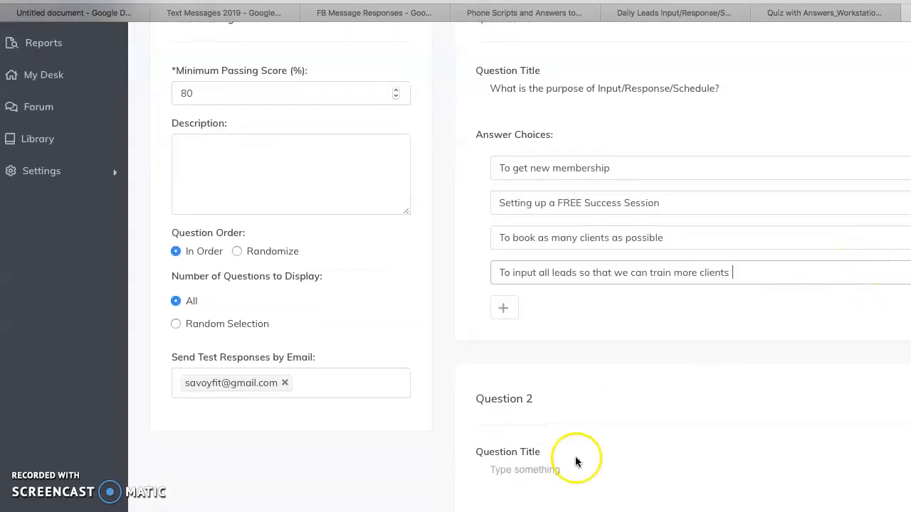
scroll(560, 459, down, 1)
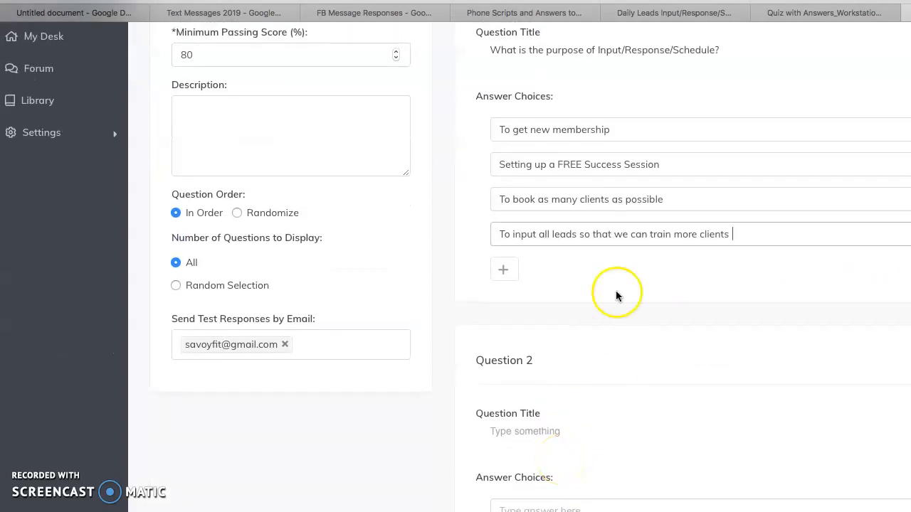
scroll(657, 203, up, 1)
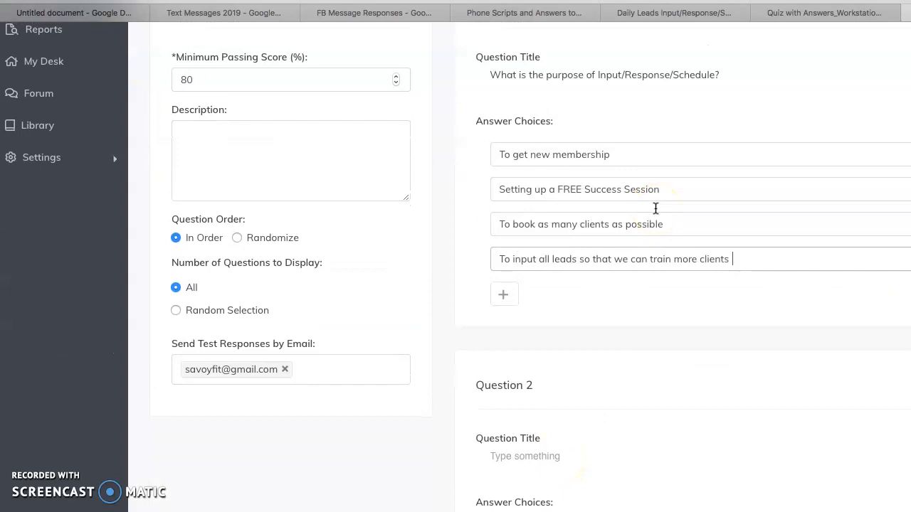
click(807, 12)
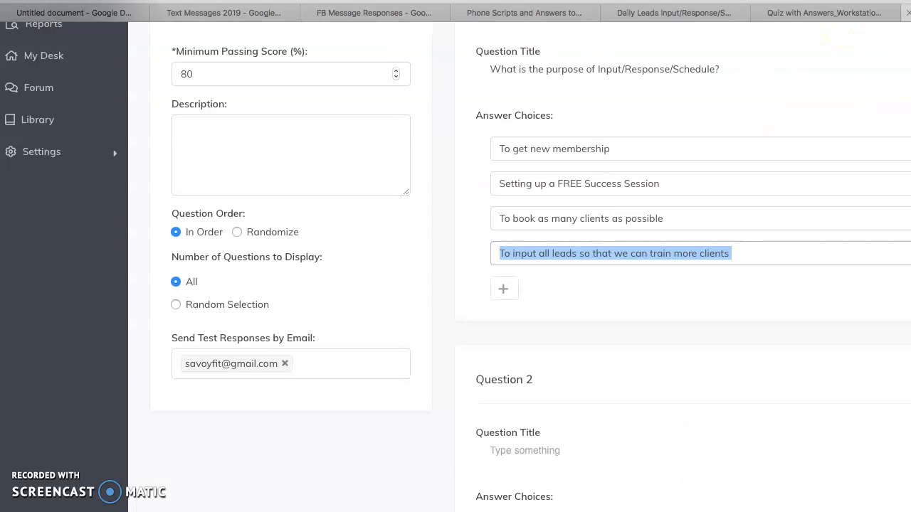
click(746, 249)
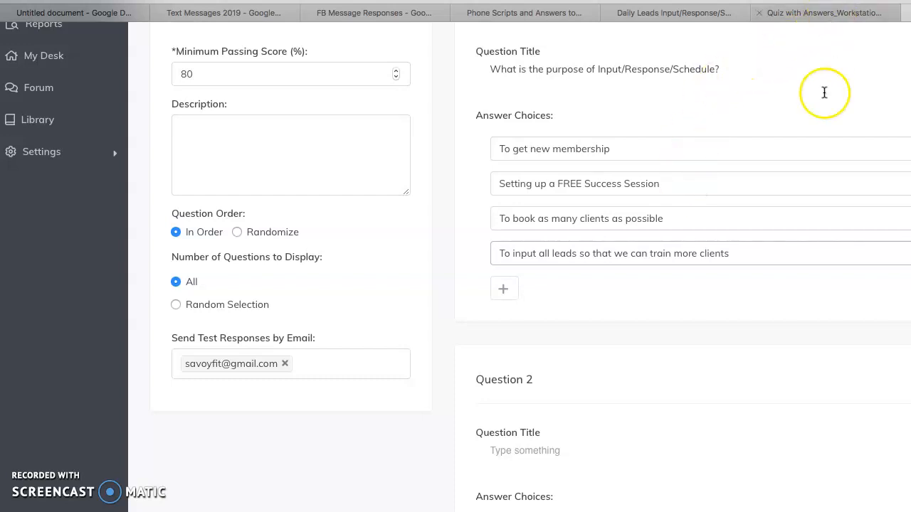
scroll(818, 121, down, 1)
scroll(573, 274, up, 3)
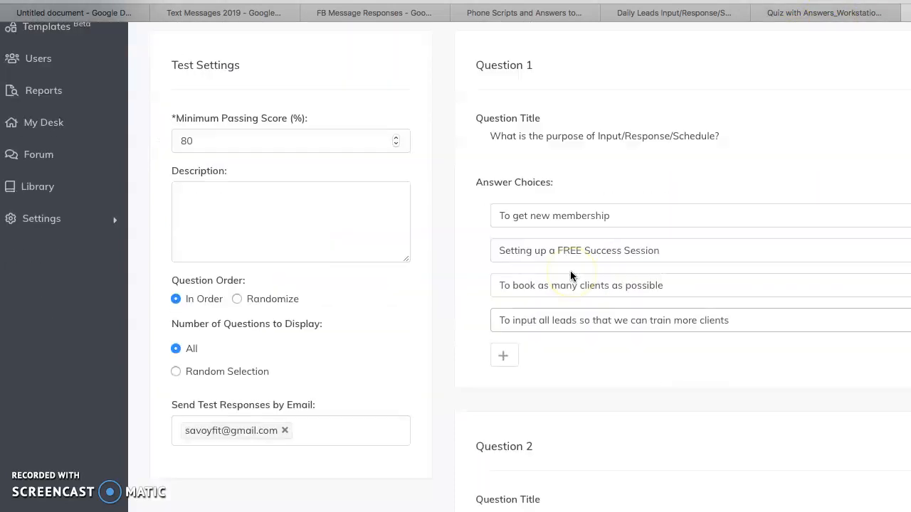
scroll(570, 276, down, 1)
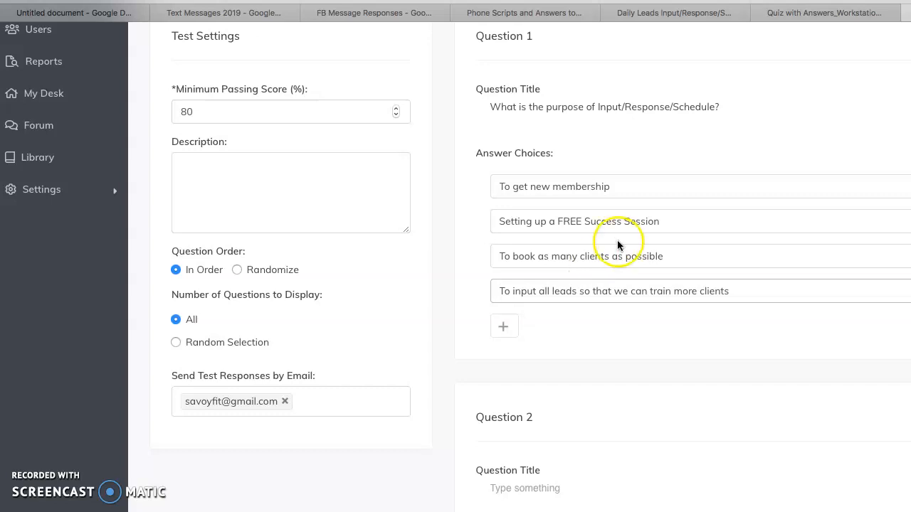
scroll(617, 240, up, 3)
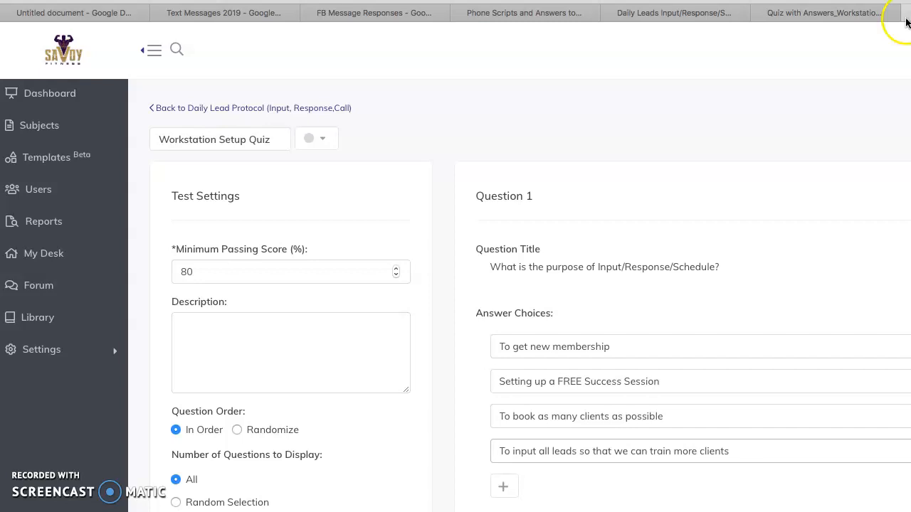
Take the browser window showing the Workstation Setup Quiz out of full-screen mode.
mouse_move(883, 6)
click(40, 7)
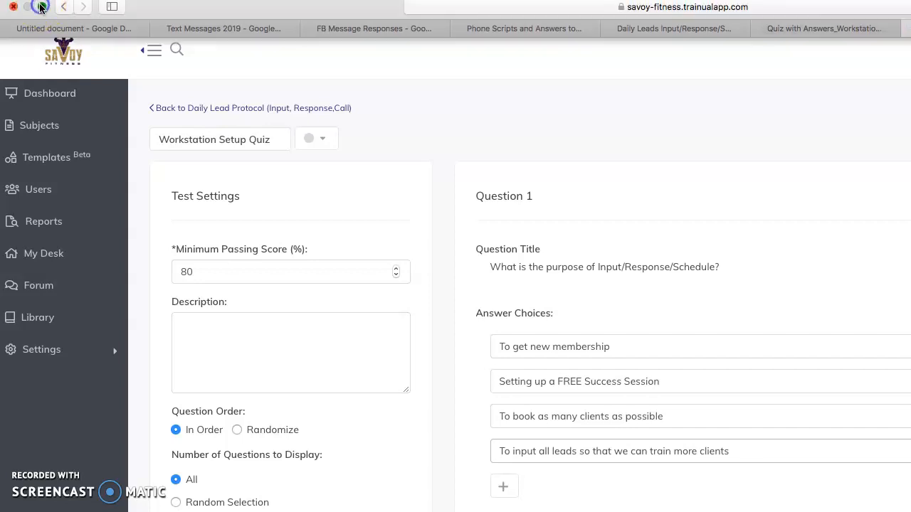